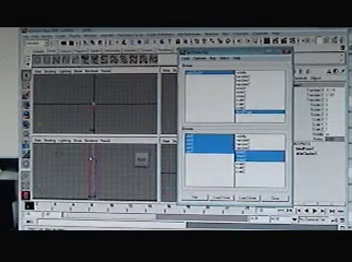
Select the control cube in the scene
left_click(61, 155)
Load the control cube as the driver and the finger joints as driven objects
left_click(138, 157)
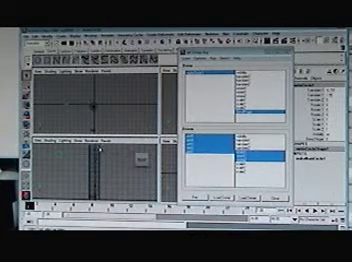
left_click(141, 158)
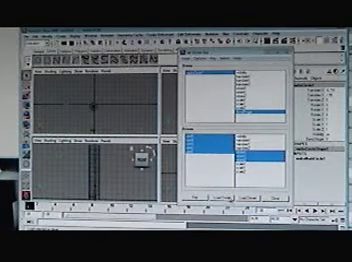
left_click(197, 197)
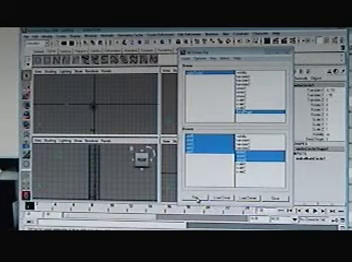
left_click(197, 197)
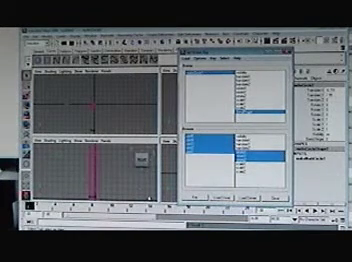
Key the straight finger pose with the bend attribute at 0
key("w")
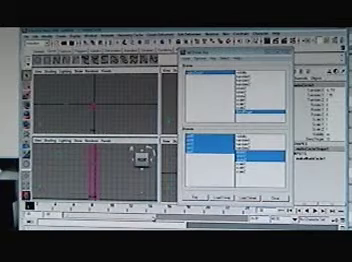
left_click(101, 154)
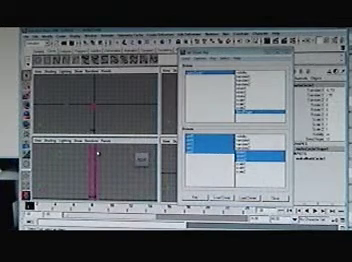
left_click(96, 156)
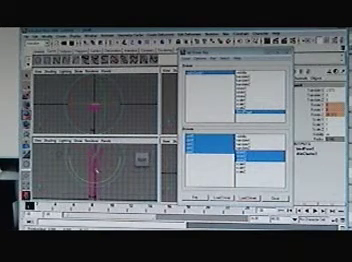
Rotate each finger joint to curl the finger, then reselect the control cube
left_click(131, 185)
left_click_drag(130, 150, 80, 195)
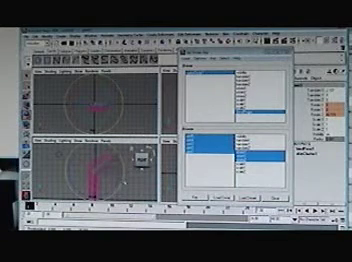
left_click(123, 172)
left_click(95, 178)
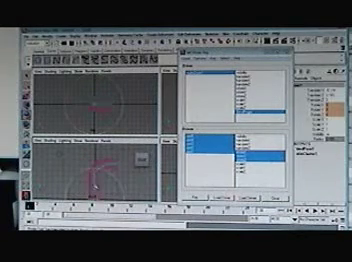
left_click(115, 170)
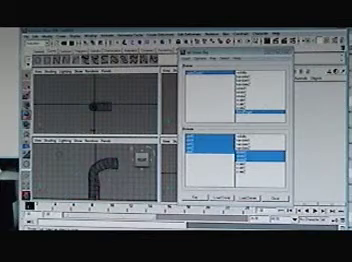
left_click(93, 182)
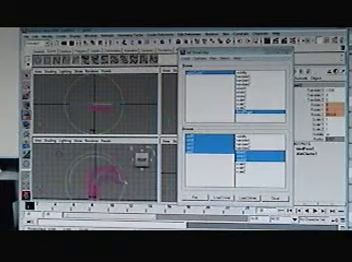
left_click(123, 188)
left_click(100, 183)
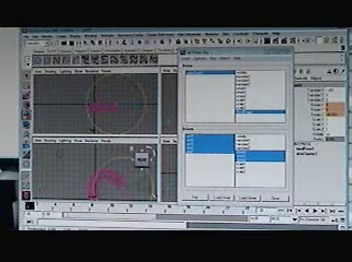
left_click(222, 197)
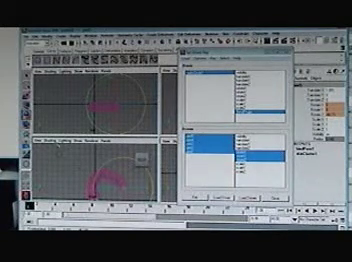
left_click(141, 157)
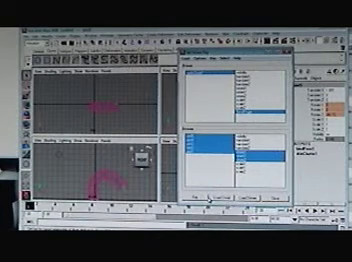
Key the bent finger pose at bend value 10 and reselect the driver control
left_click(196, 197)
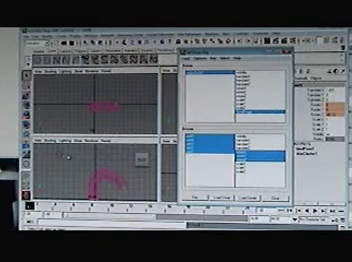
left_click(205, 72)
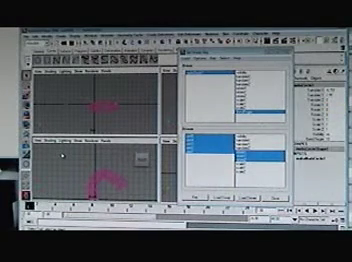